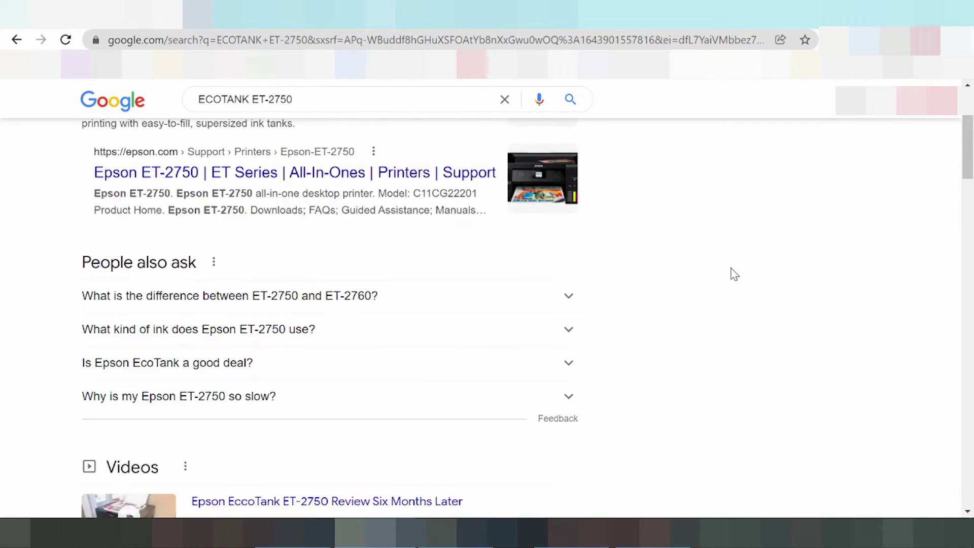
# - Refine the Google search to 'ECOTANK ET-2750 driver download' and run it
pyautogui.scroll(3, 734, 274)
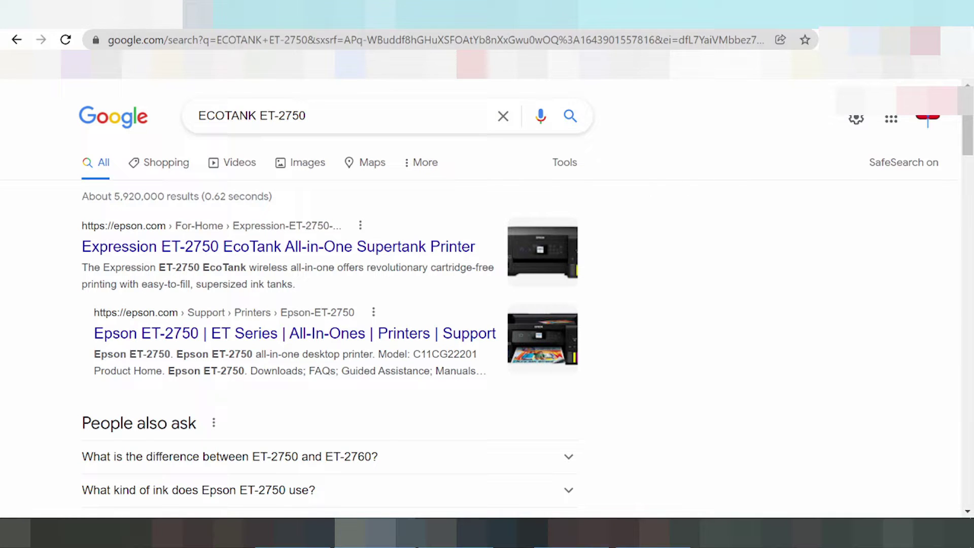
pyautogui.hotkey('shift', 'End')
pyautogui.press('End')
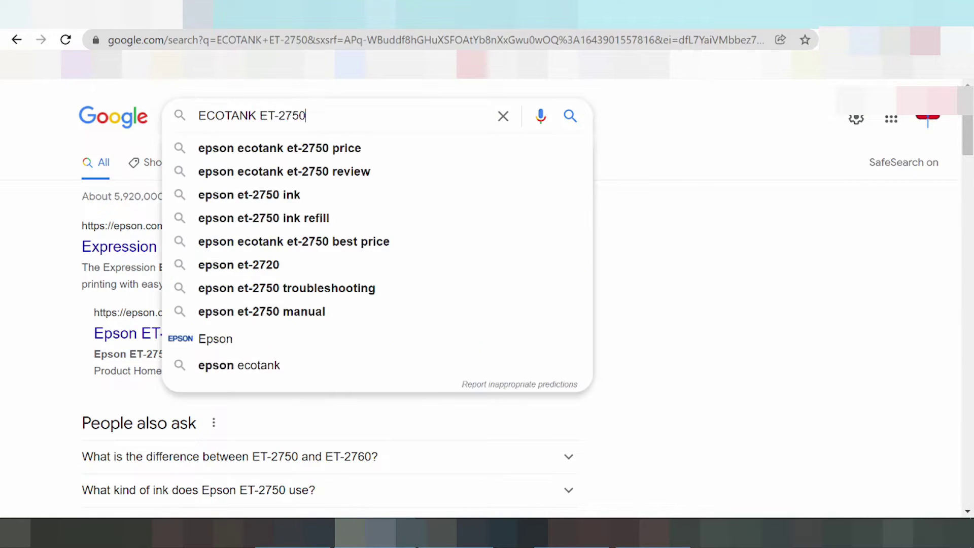
pyautogui.write('drive')
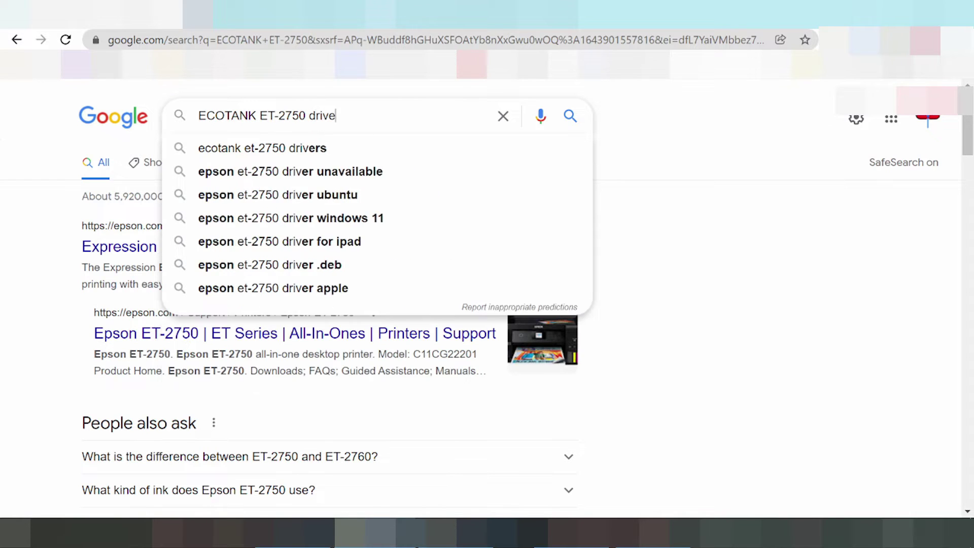
pyautogui.write('r download')
pyautogui.press('Return')
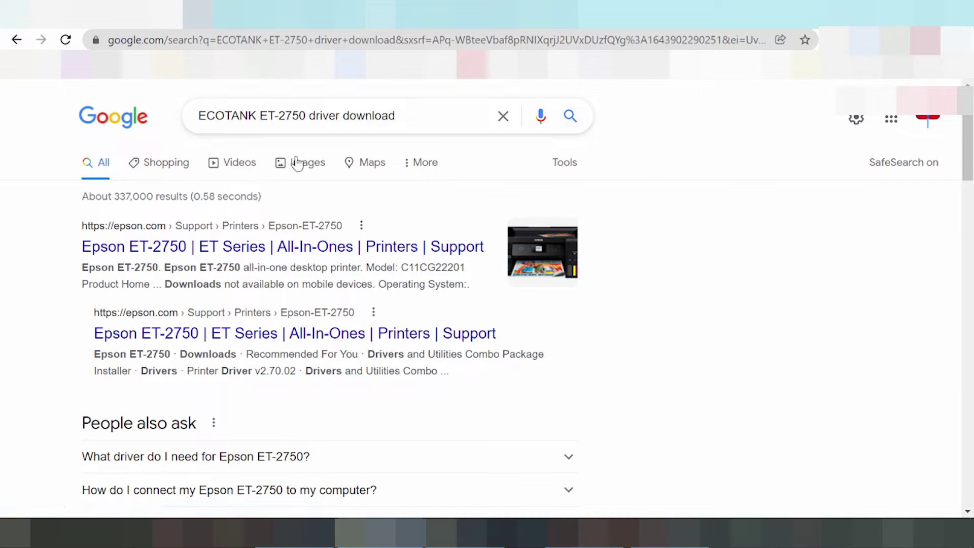
# - Scroll the results to find Epson's official ET-2750 support page listed first
pyautogui.scroll(-8, 395, 213)
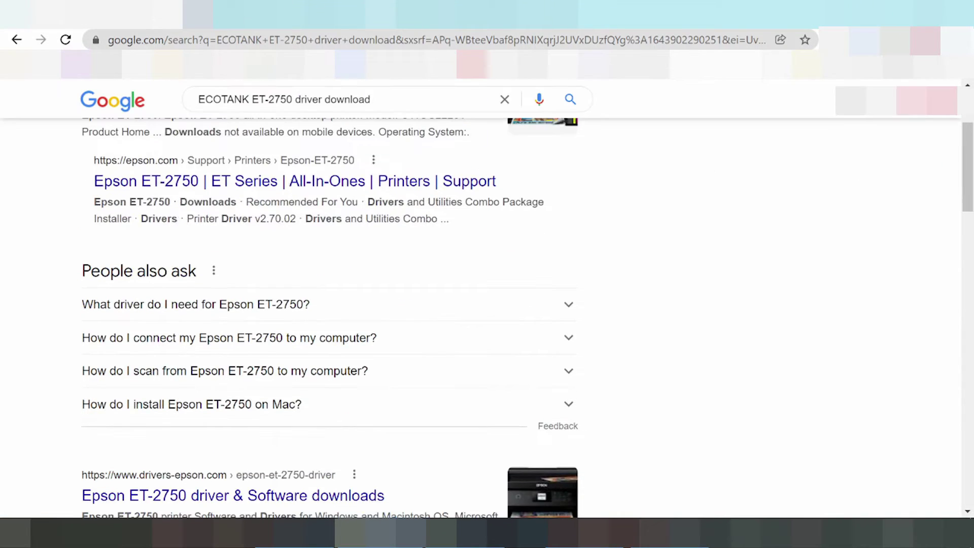
pyautogui.scroll(-6, 396, 213)
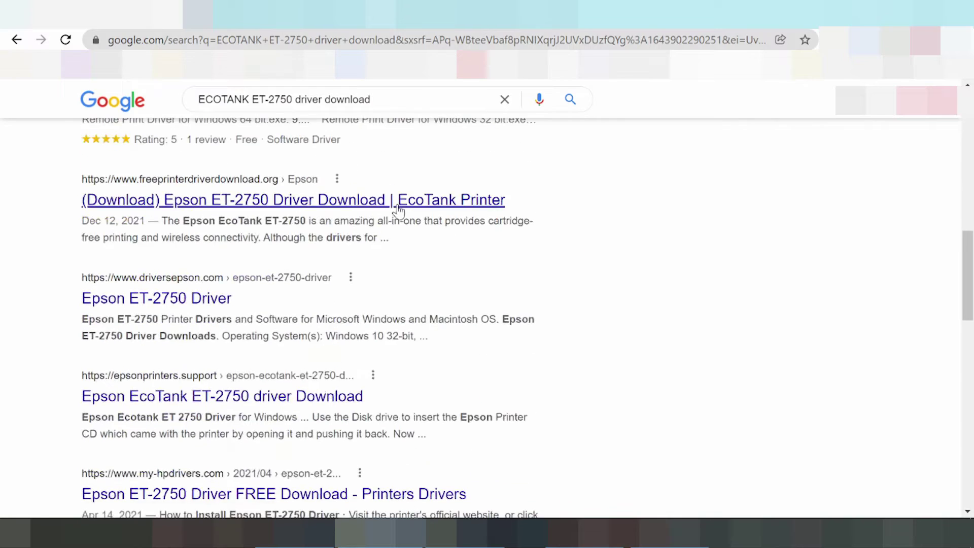
pyautogui.scroll(-3, 412, 224)
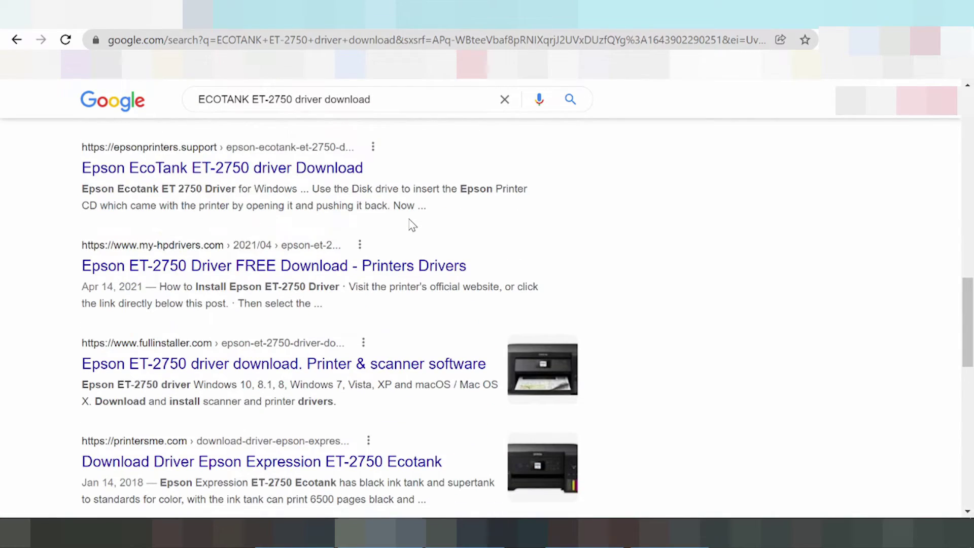
pyautogui.scroll(-4, 412, 223)
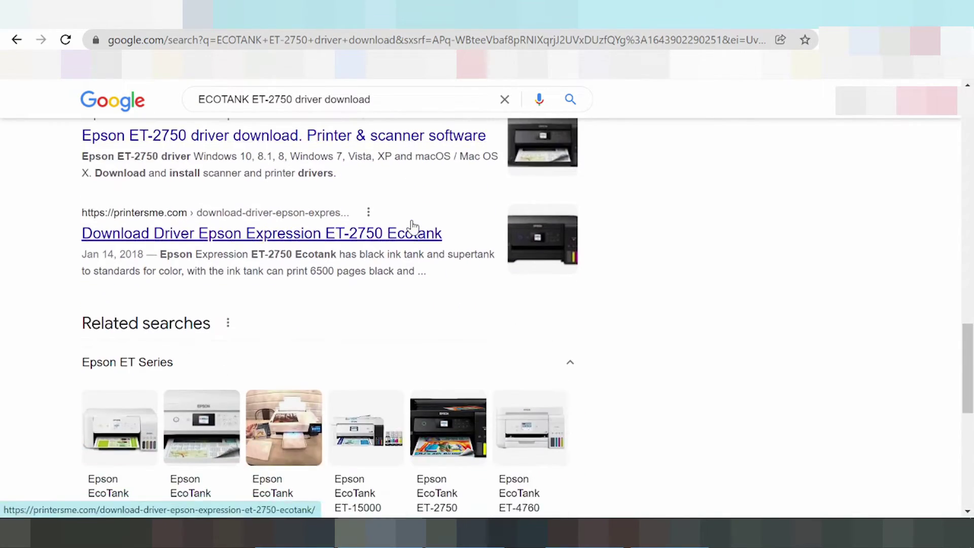
pyautogui.scroll(-7, 412, 226)
pyautogui.scroll(15, 443, 238)
pyautogui.scroll(6, 439, 226)
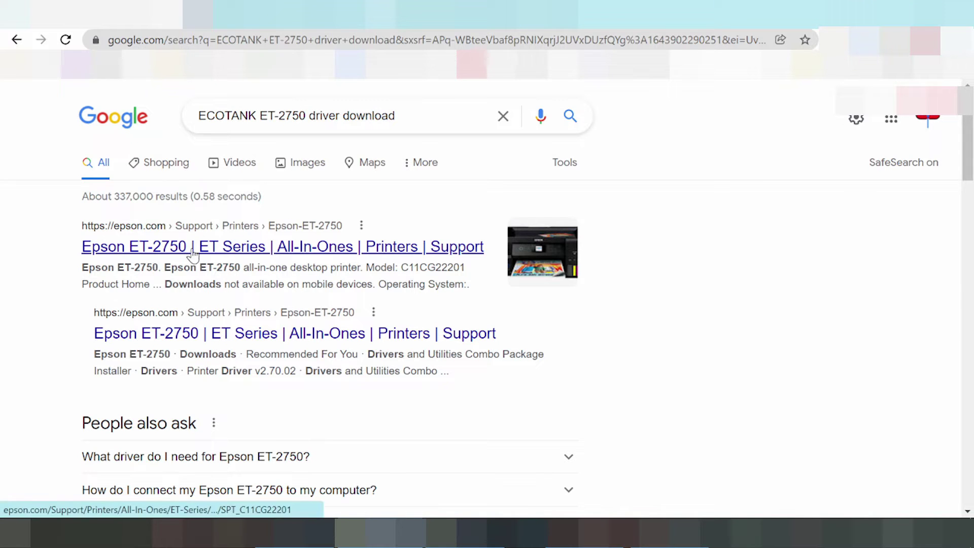
# - Open Epson's ET-2750 support result and scroll to the Operating System dropdown and Recommended For You list
pyautogui.click(191, 331)
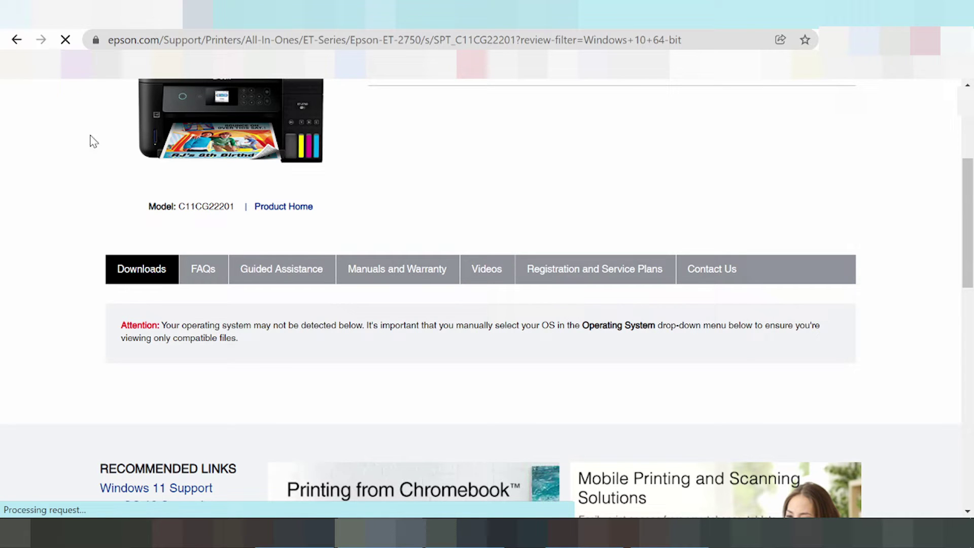
pyautogui.scroll(-1, 273, 345)
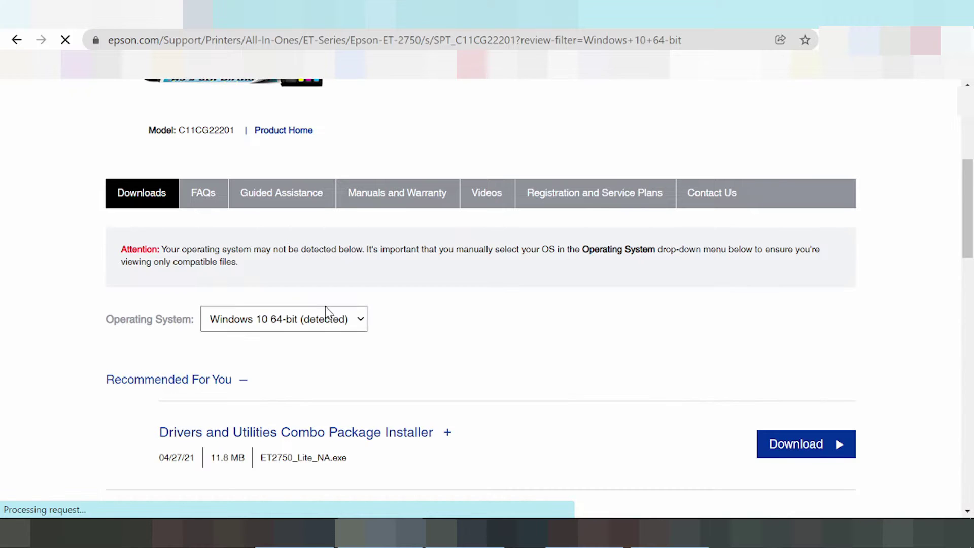
pyautogui.scroll(-1, 311, 308)
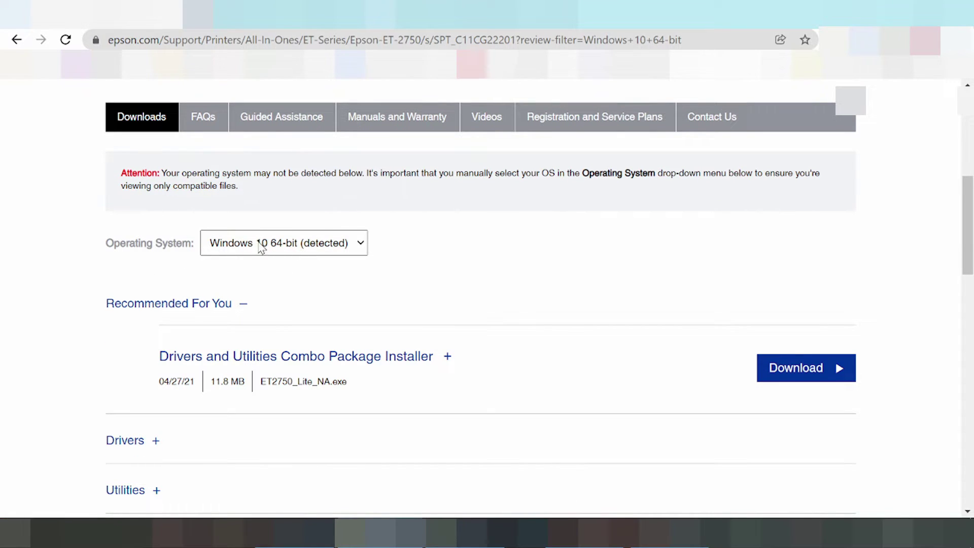
pyautogui.scroll(-5, 248, 248)
pyautogui.scroll(5, 231, 248)
pyautogui.scroll(7, 396, 245)
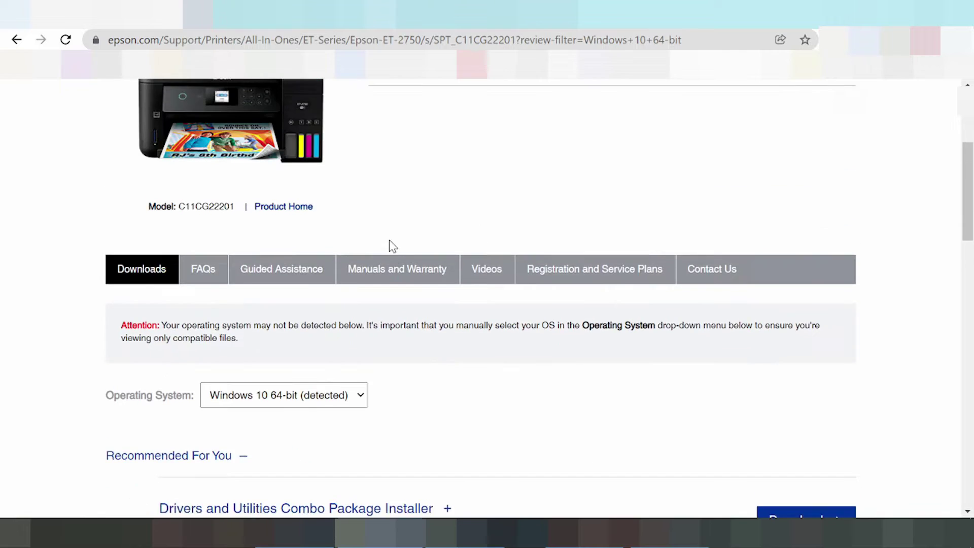
pyautogui.scroll(-11, 385, 241)
pyautogui.scroll(2, 377, 239)
pyautogui.scroll(1, 355, 223)
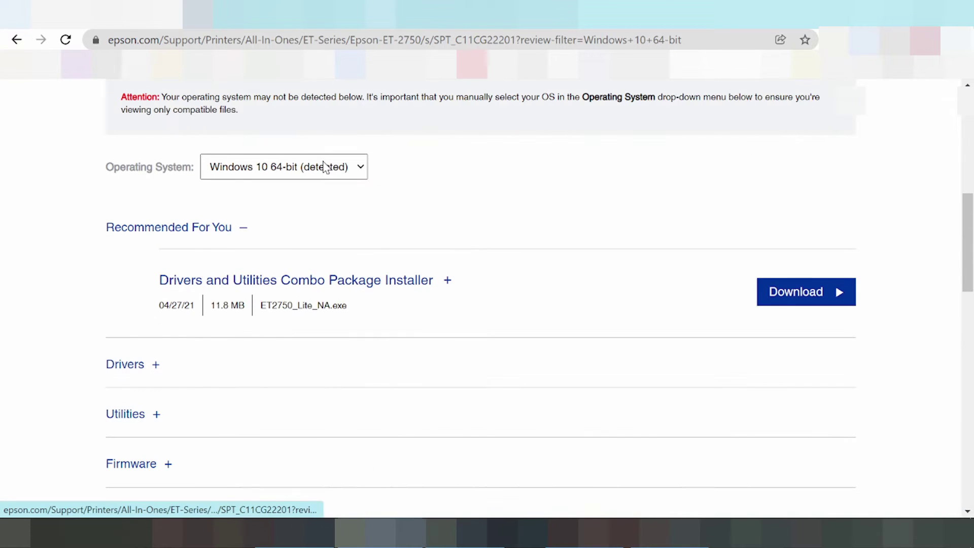
# - Open the Operating System dropdown and browse its Windows, macOS and Linux options
pyautogui.click(325, 166)
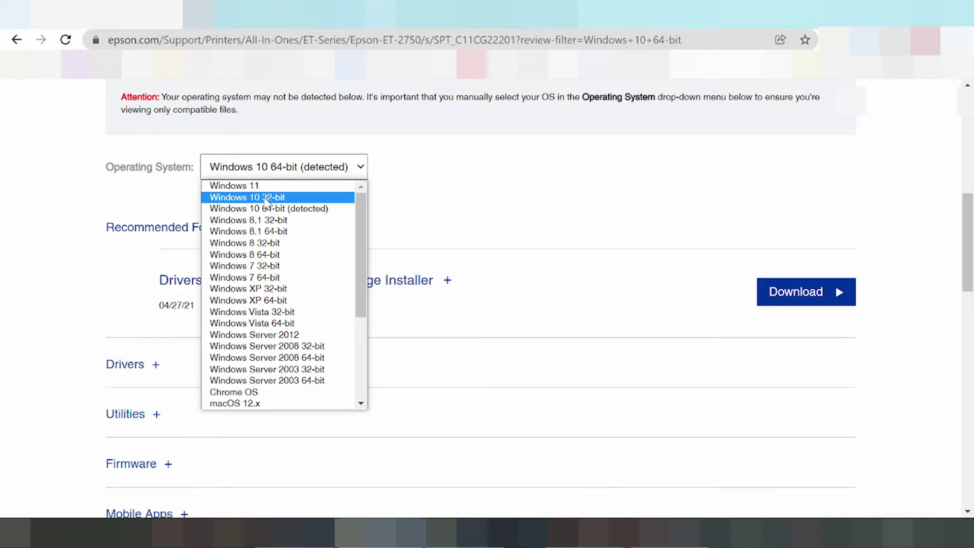
pyautogui.scroll(-3, 276, 221)
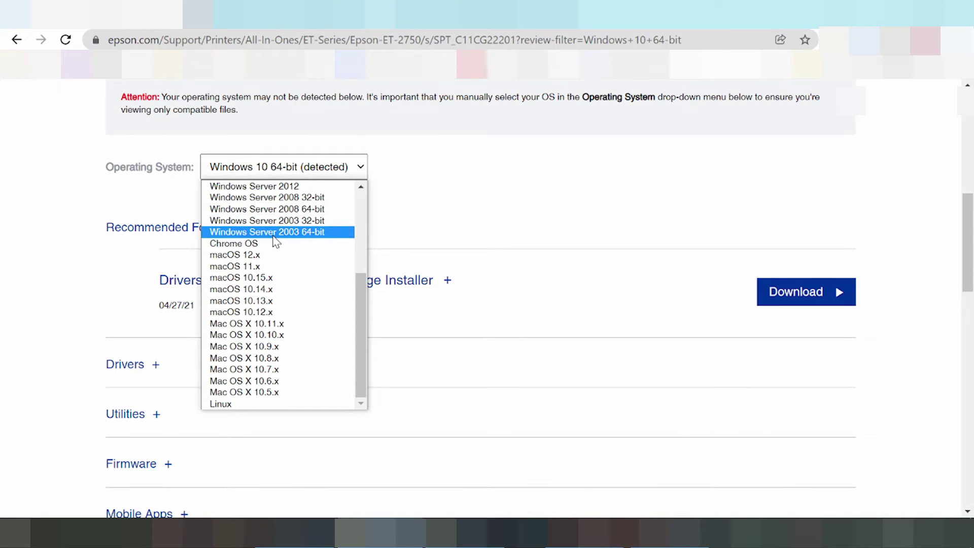
pyautogui.scroll(3, 278, 233)
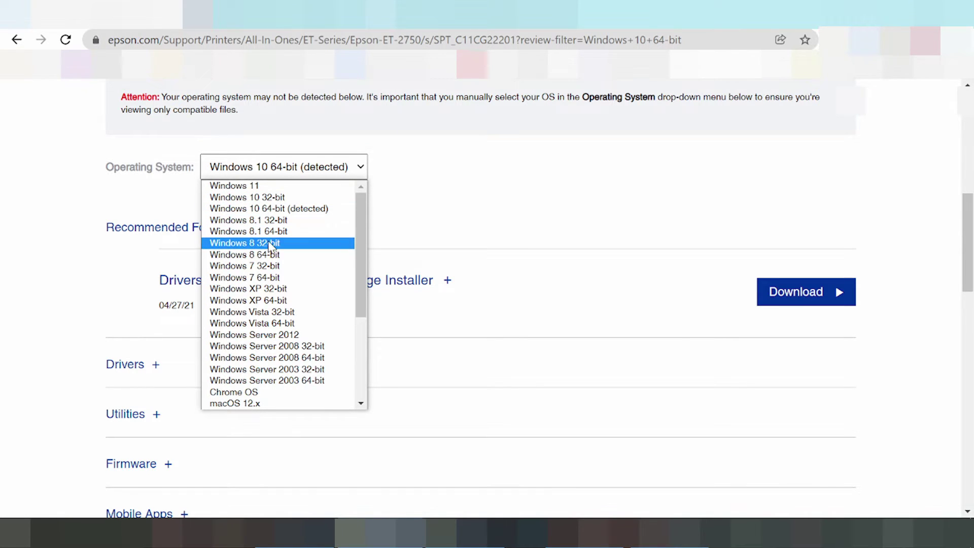
pyautogui.scroll(-3, 298, 252)
pyautogui.scroll(3, 284, 243)
pyautogui.scroll(-3, 281, 245)
pyautogui.scroll(3, 278, 246)
pyautogui.scroll(-3, 274, 241)
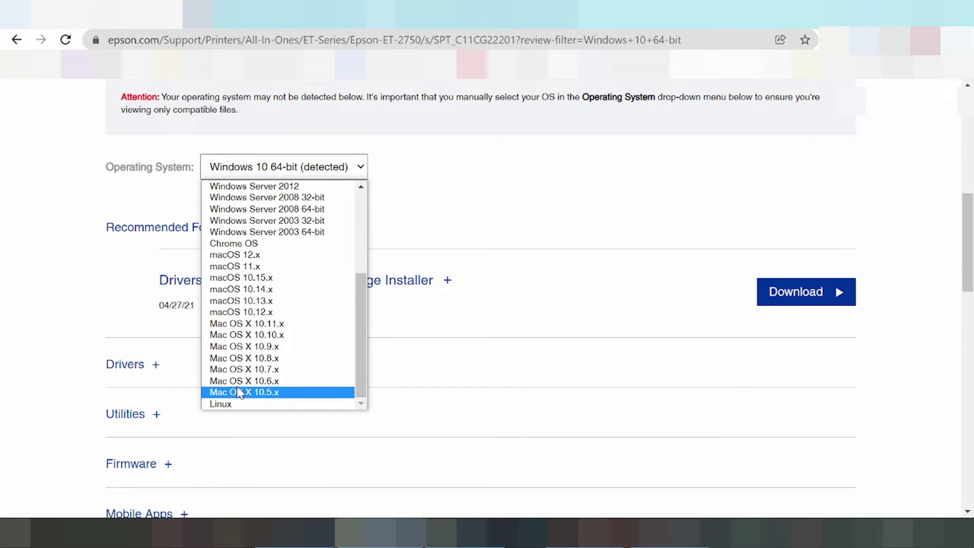
pyautogui.scroll(3, 236, 381)
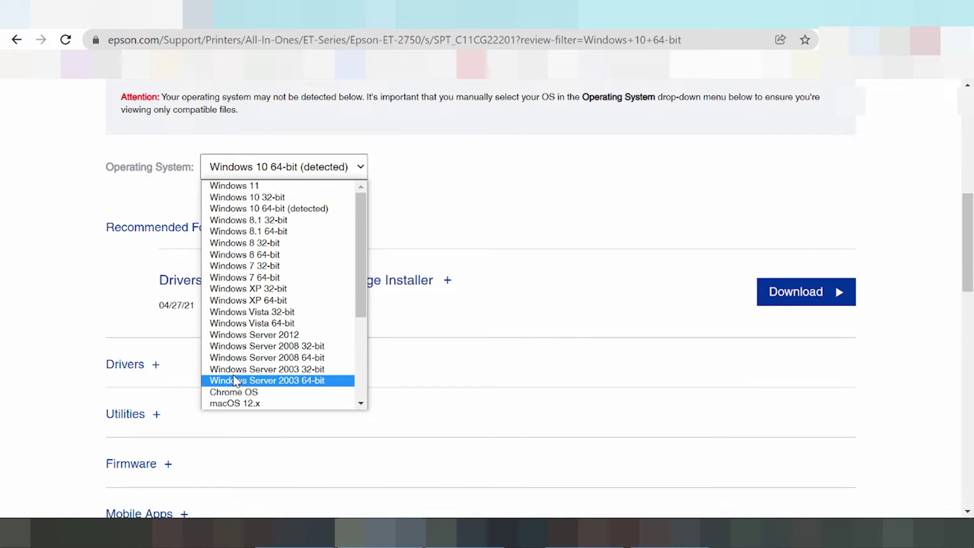
# - Apply Windows 11 as the operating system and scroll to the recommended ET2750_Lite_NA.exe installer
pyautogui.click(257, 186)
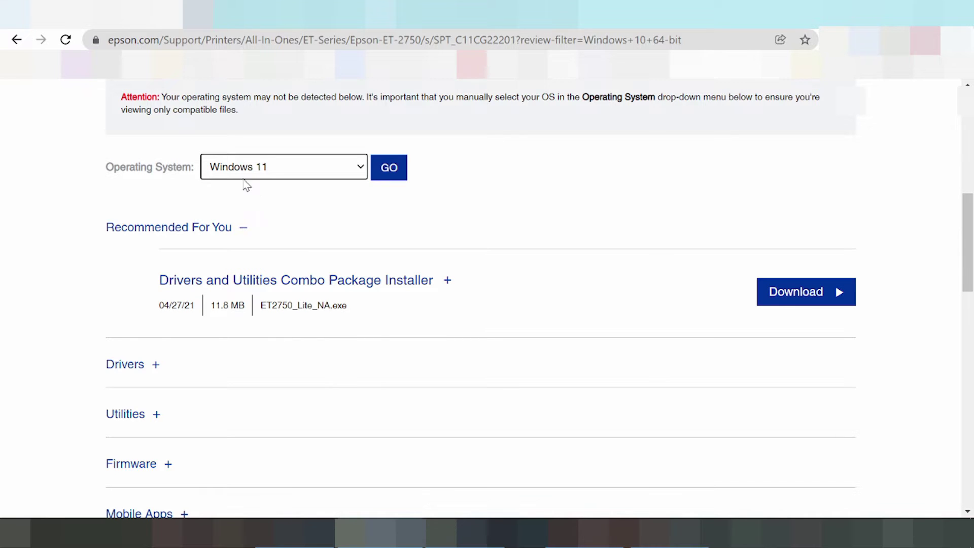
pyautogui.scroll(1, 320, 230)
pyautogui.scroll(3, 311, 244)
pyautogui.scroll(-4, 341, 218)
pyautogui.click(387, 177)
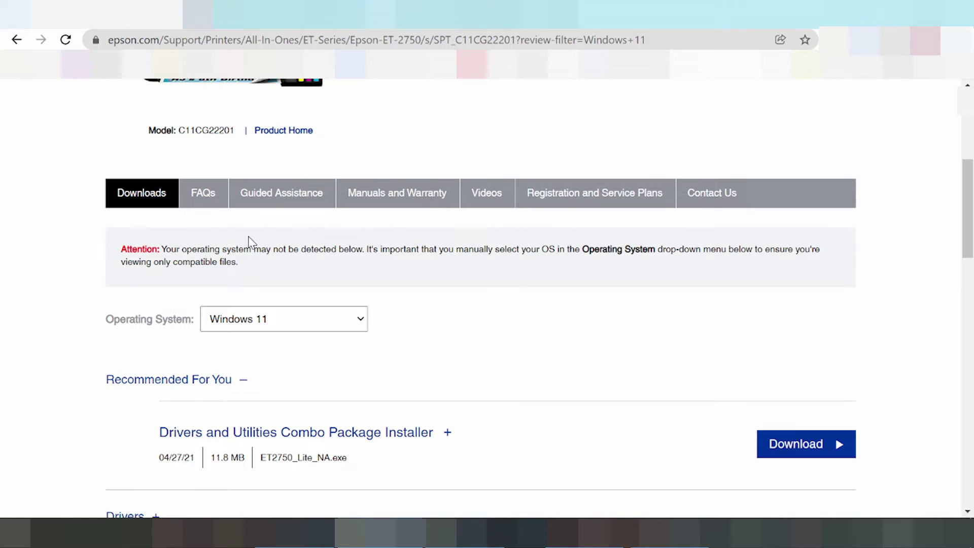
pyautogui.scroll(-1, 285, 270)
pyautogui.scroll(-1, 264, 259)
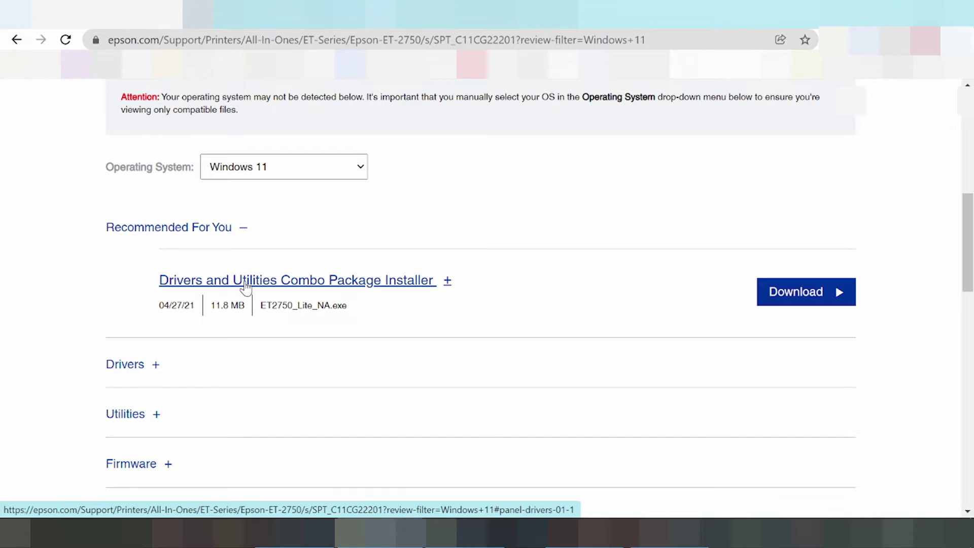
# - Expand the combo installer's description and highlight its included items and compatible Windows versions
pyautogui.click(449, 285)
pyautogui.scroll(-3, 456, 284)
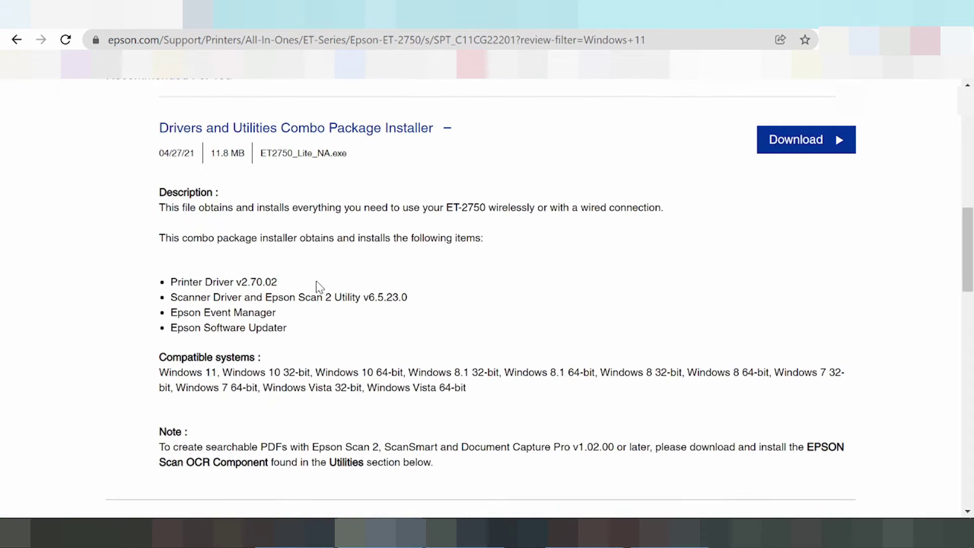
pyautogui.moveTo(171, 282); pyautogui.dragTo(262, 297)
pyautogui.moveTo(188, 312); pyautogui.dragTo(272, 312)
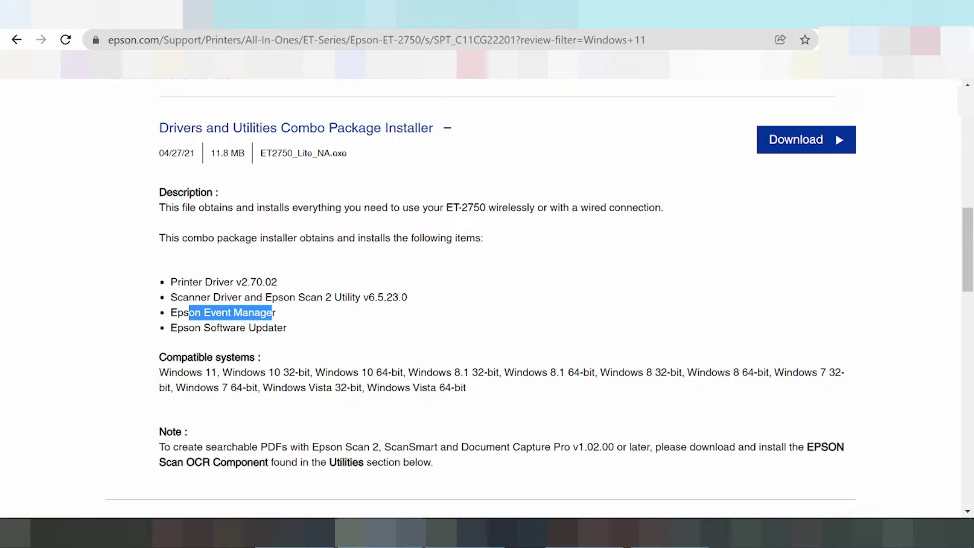
pyautogui.moveTo(184, 328); pyautogui.dragTo(249, 327)
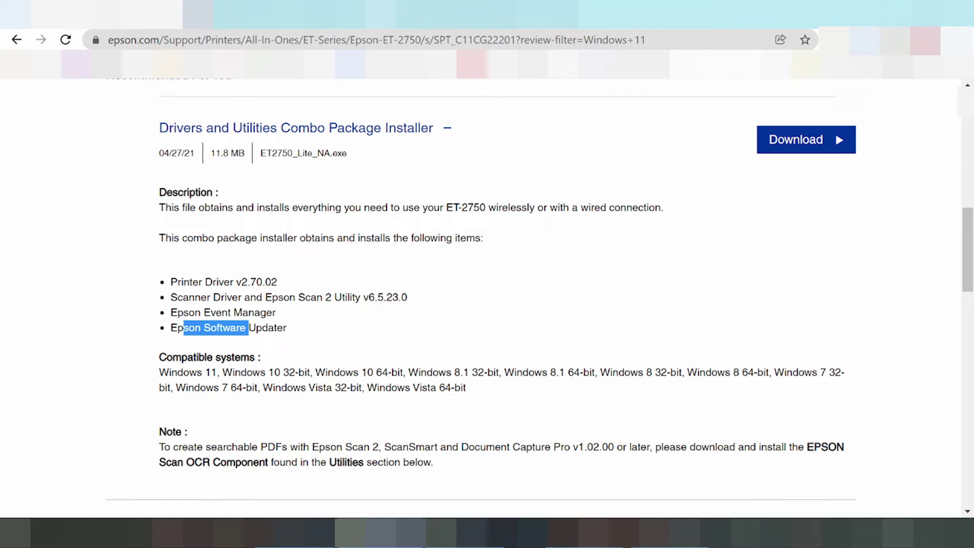
pyautogui.scroll(-1, 263, 342)
pyautogui.moveTo(160, 281); pyautogui.dragTo(255, 281)
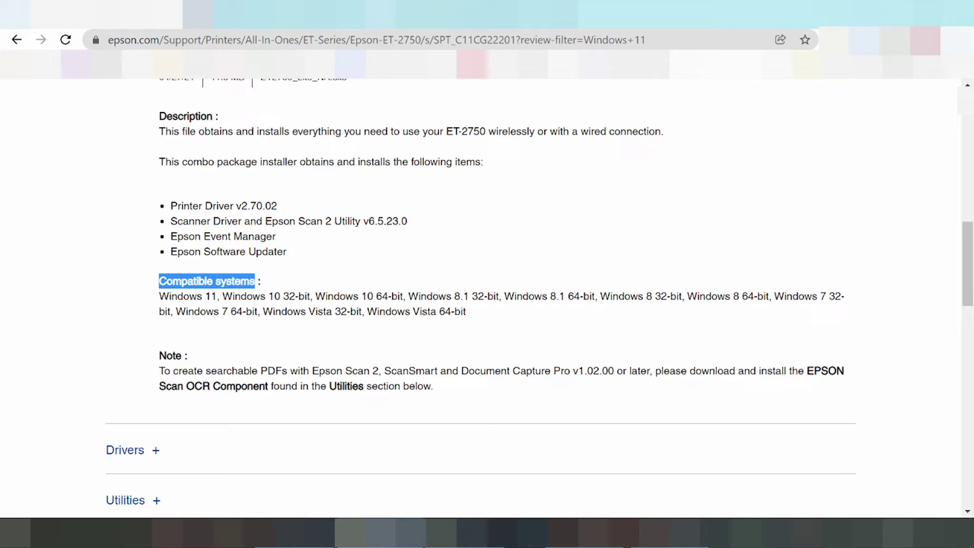
pyautogui.moveTo(169, 296); pyautogui.dragTo(331, 313)
# - Highlight the searchable PDF note and scroll down to the Drivers, Utilities, Firmware and Mobile Apps headings
pyautogui.scroll(-5, 389, 343)
pyautogui.scroll(2, 389, 345)
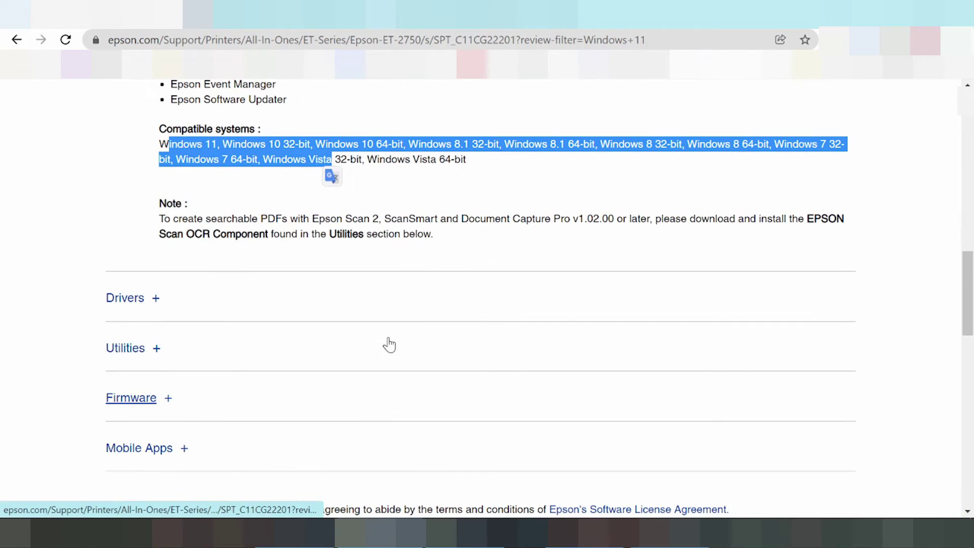
pyautogui.moveTo(143, 211); pyautogui.dragTo(173, 203)
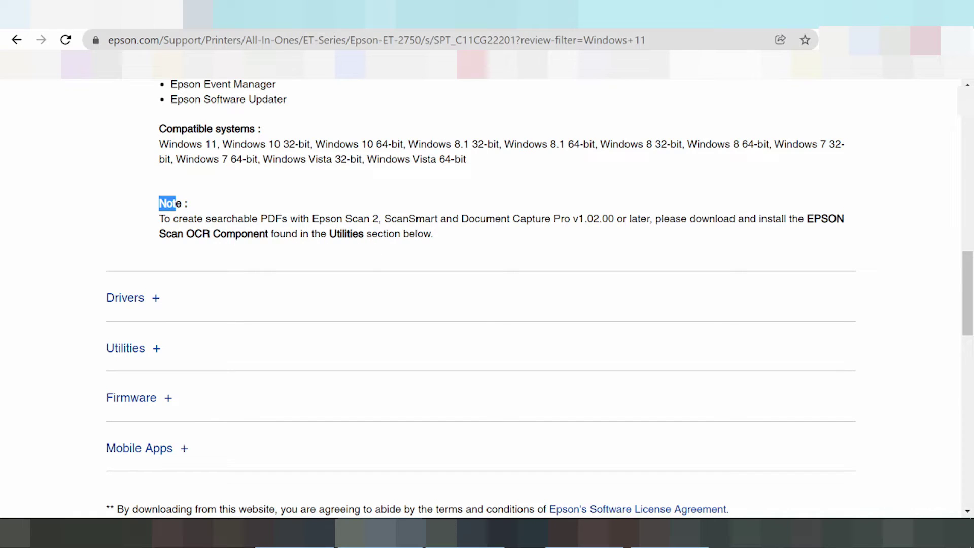
pyautogui.scroll(-1, 173, 239)
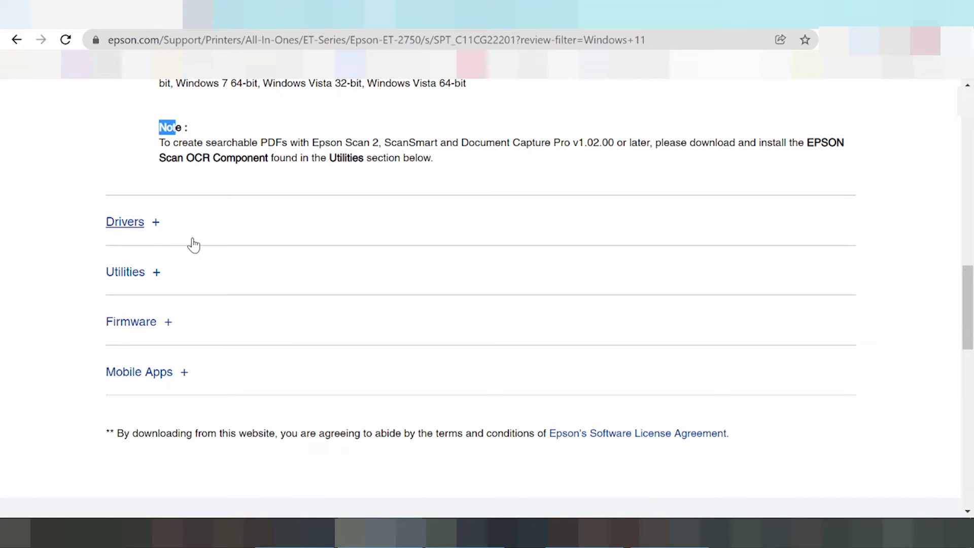
pyautogui.scroll(1, 191, 244)
pyautogui.scroll(-1, 181, 239)
# - Expand Drivers and show Printer Driver v2.70.02's description, compatible with Windows 11 and Windows 10–Vista 64-bit
pyautogui.click(163, 227)
pyautogui.scroll(-1, 158, 213)
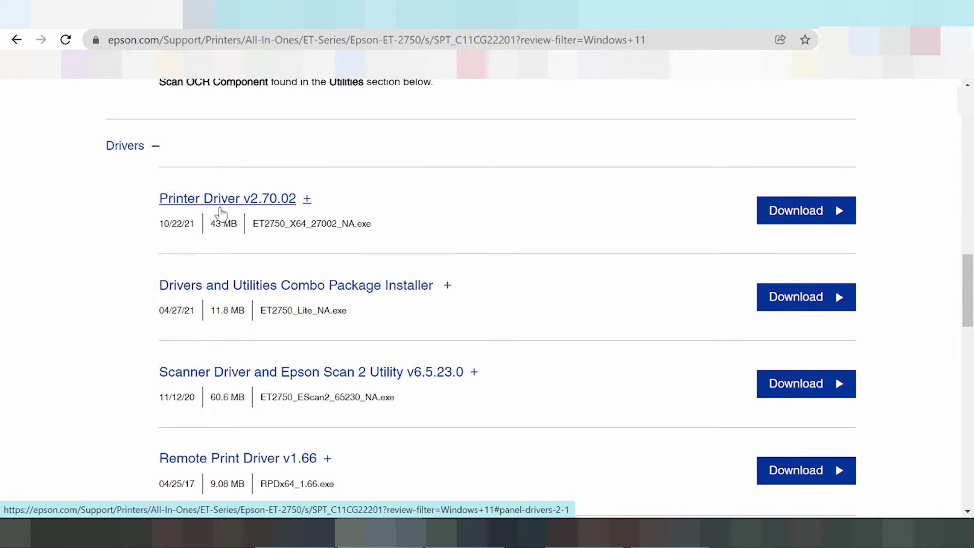
pyautogui.click(307, 200)
pyautogui.scroll(-2, 313, 216)
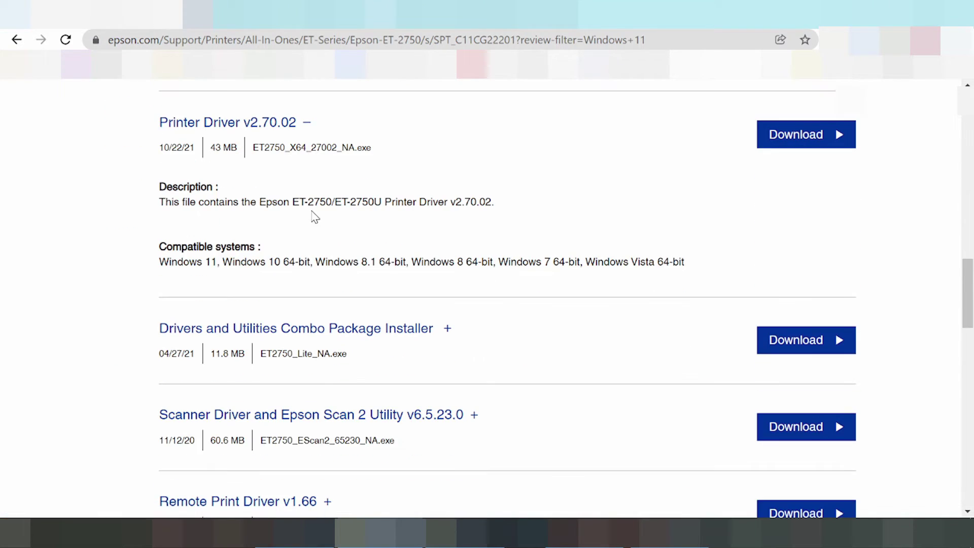
pyautogui.scroll(-2, 292, 218)
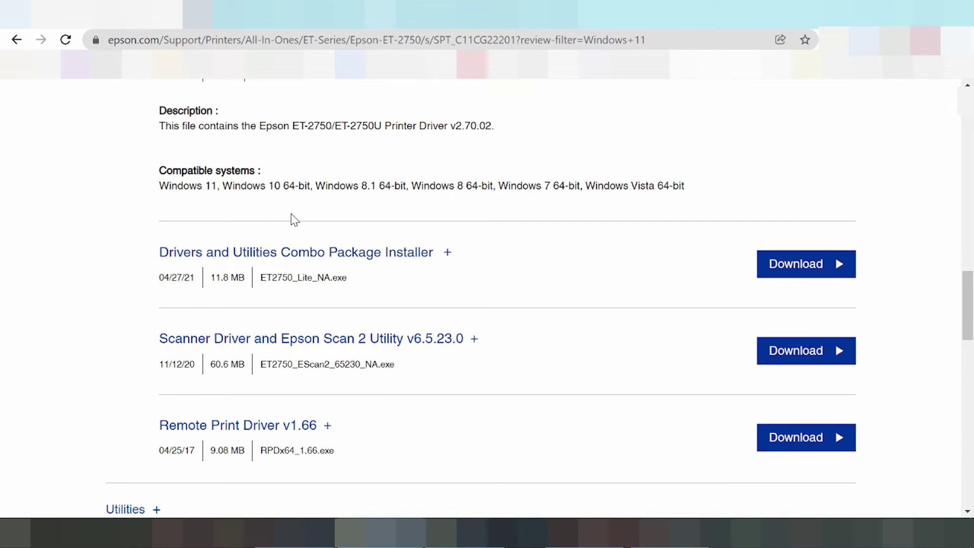
pyautogui.scroll(2, 294, 219)
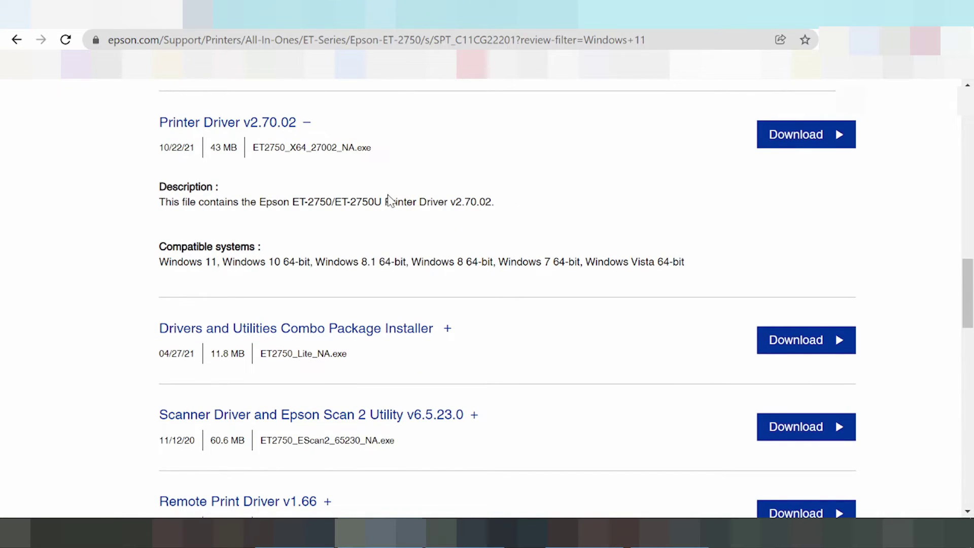
pyautogui.scroll(-3, 200, 211)
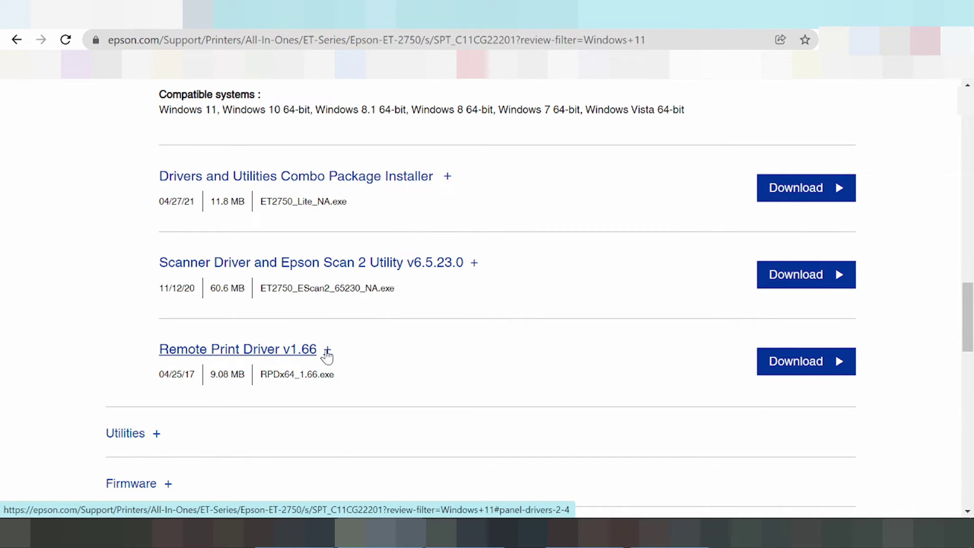
# - Expand Remote Print Driver v1.66 and read its Epson Connect requirement and compatible systems
pyautogui.click(326, 354)
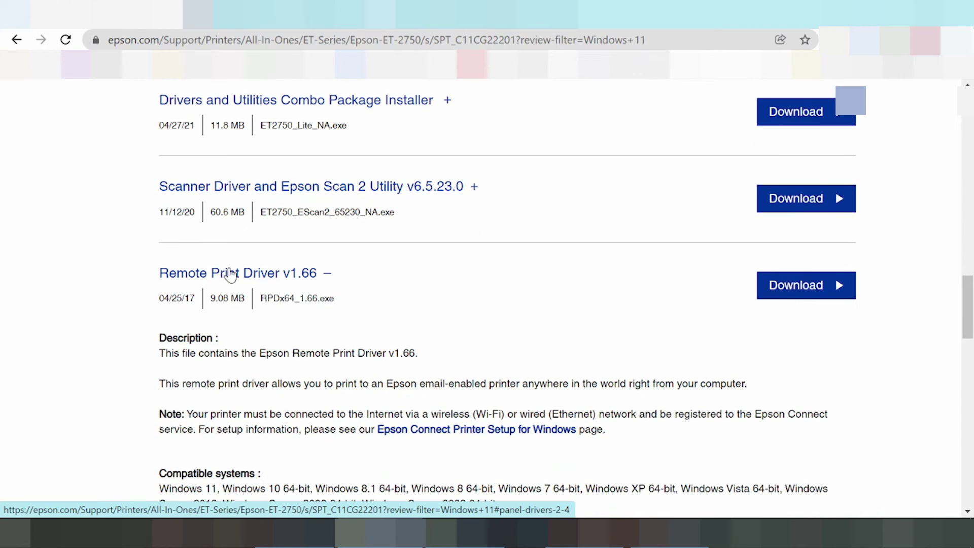
pyautogui.scroll(-1, 239, 274)
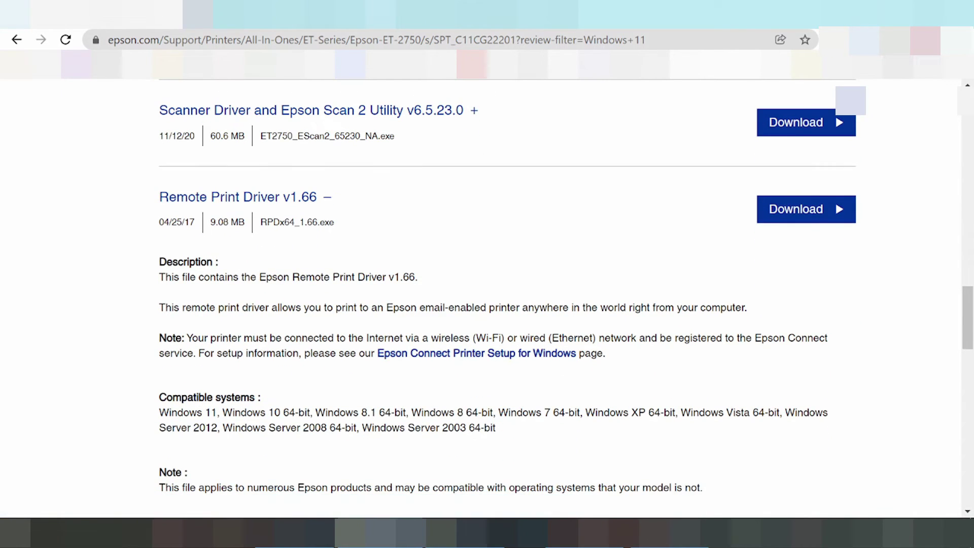
pyautogui.scroll(-1, 260, 297)
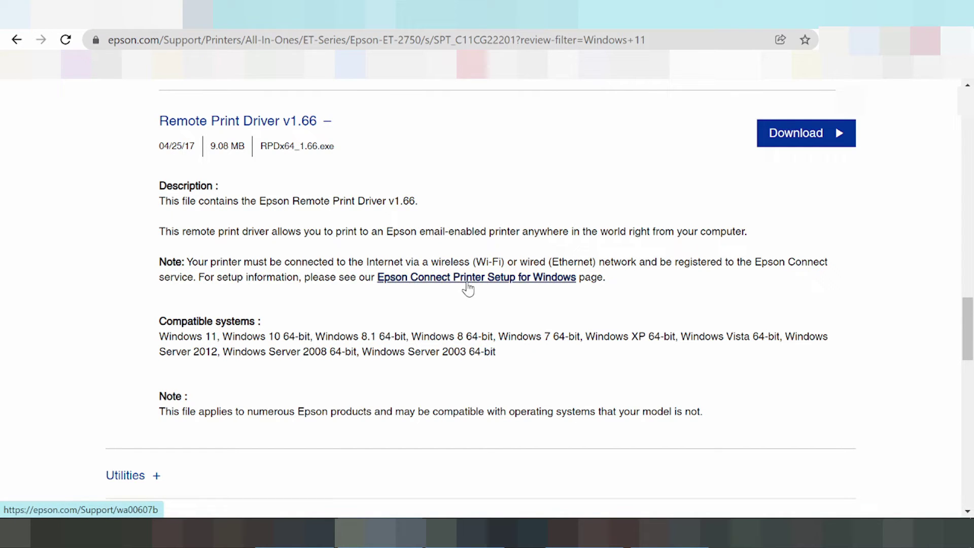
pyautogui.scroll(-3, 568, 279)
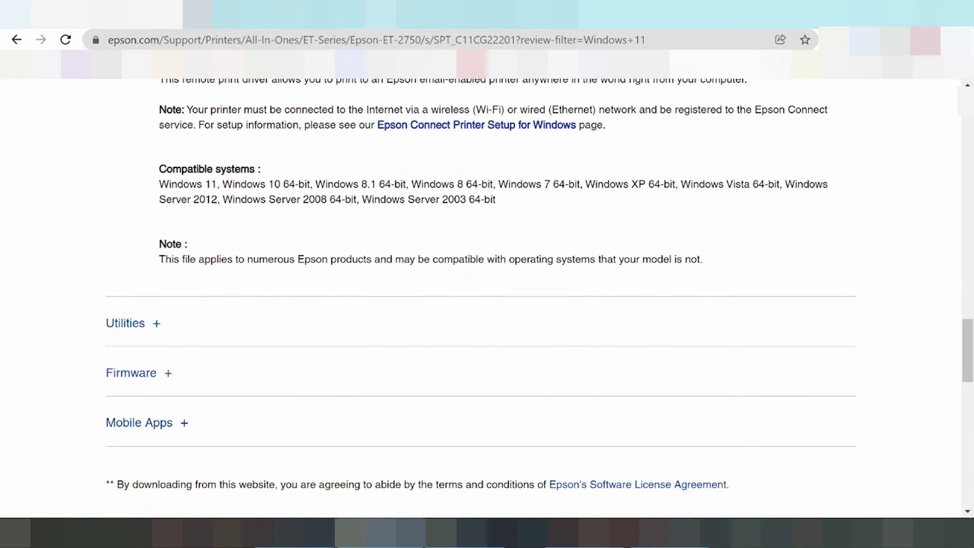
pyautogui.scroll(2, 500, 276)
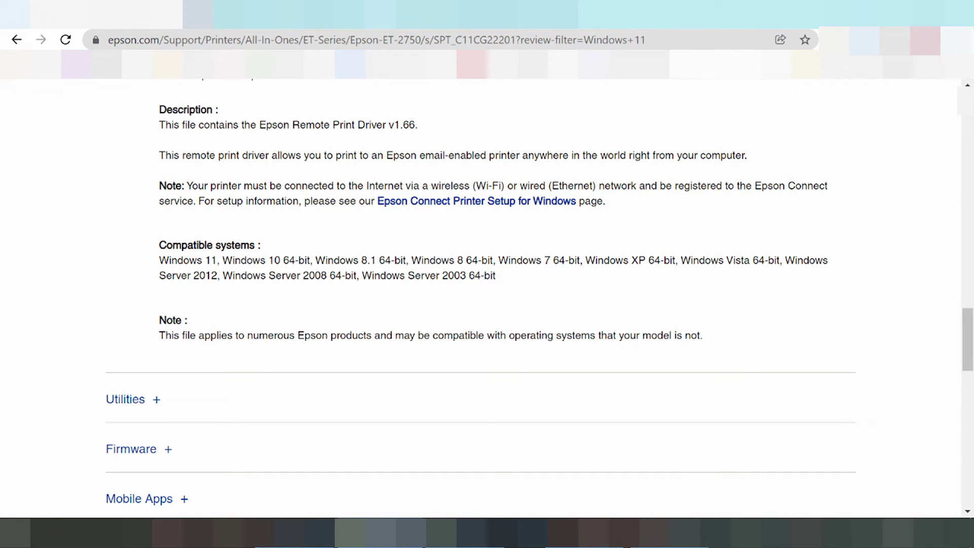
# - Expand the Utilities section to list the available utility downloads
pyautogui.scroll(-5, 329, 206)
pyautogui.scroll(3, 319, 202)
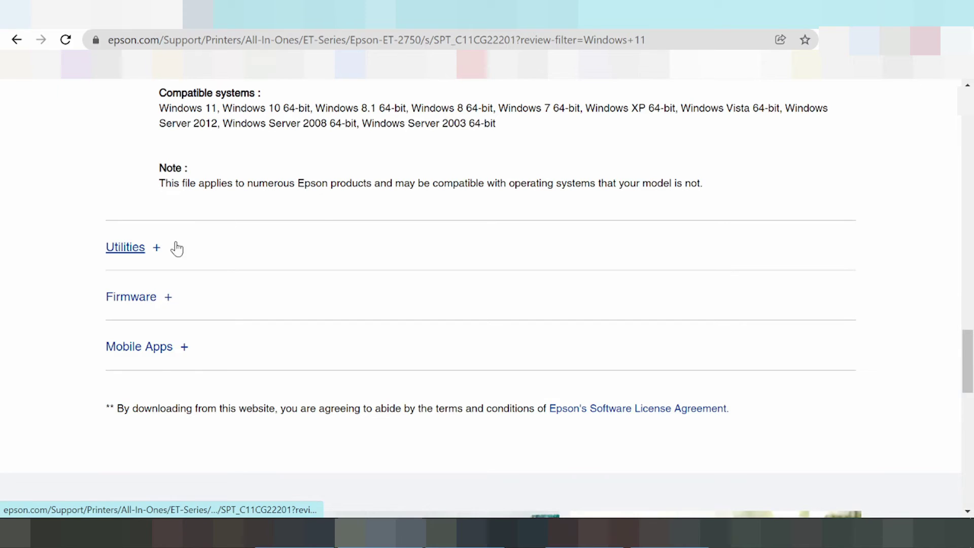
pyautogui.click(157, 255)
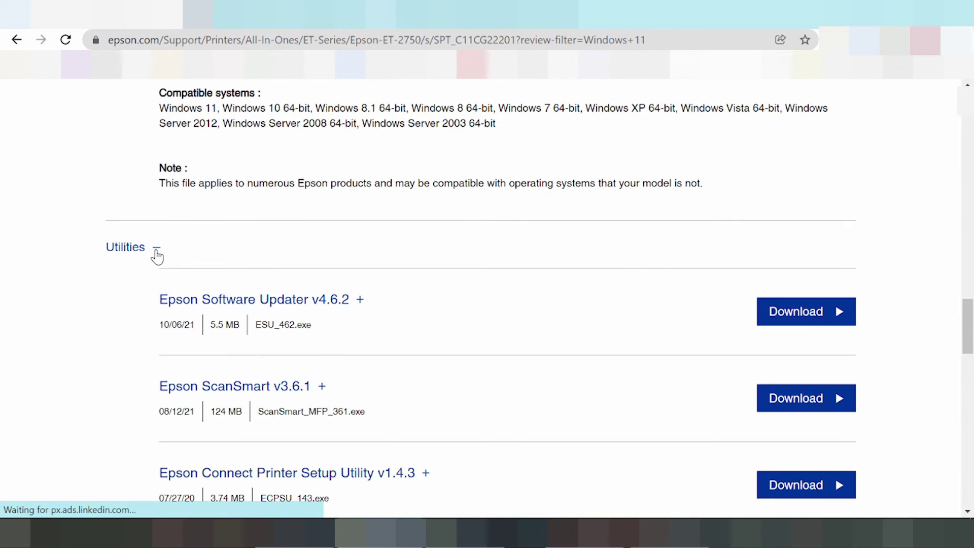
pyautogui.scroll(-1, 156, 255)
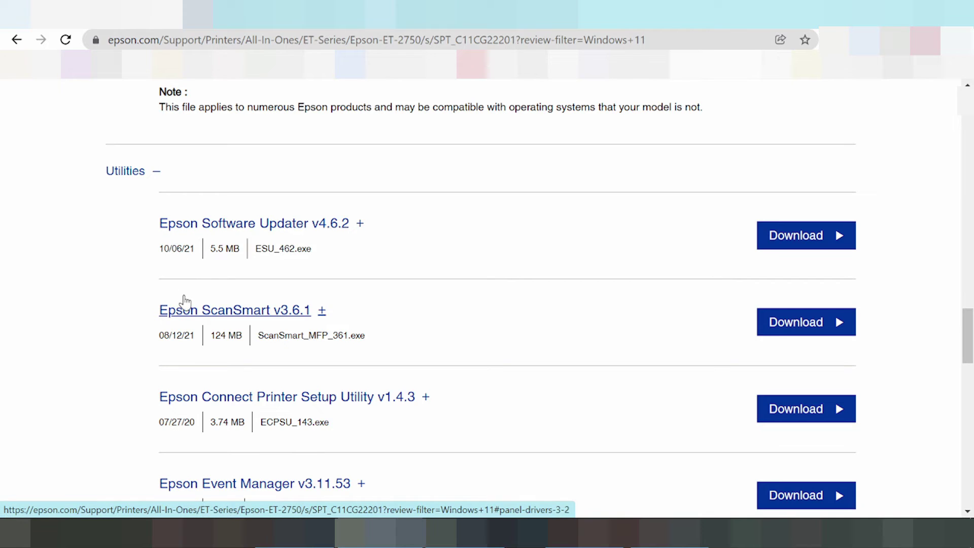
pyautogui.scroll(-1, 188, 304)
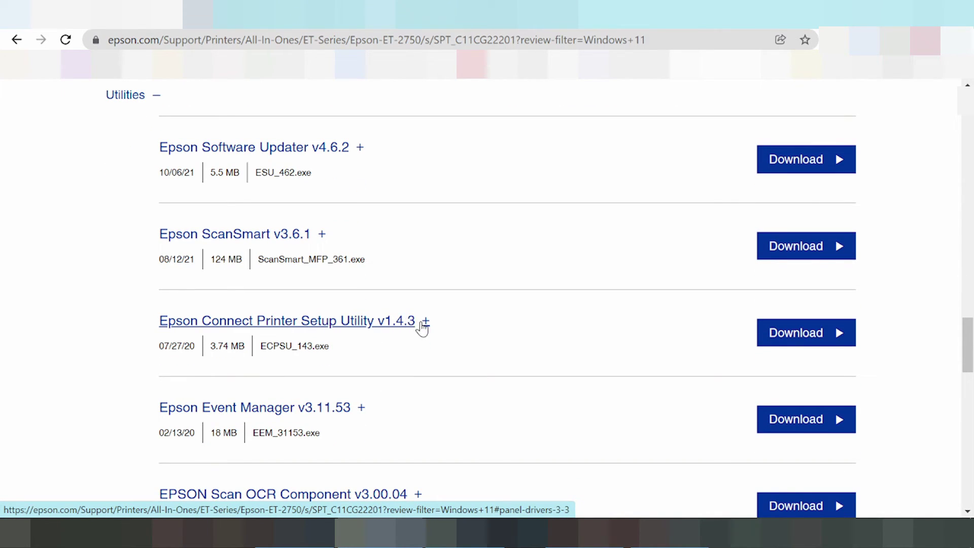
# - Show the Epson Connect Printer Setup Utility v1.4.3 description and scroll to EPSON Scan OCR Component v3.00.04
pyautogui.click(425, 321)
pyautogui.scroll(-2, 428, 321)
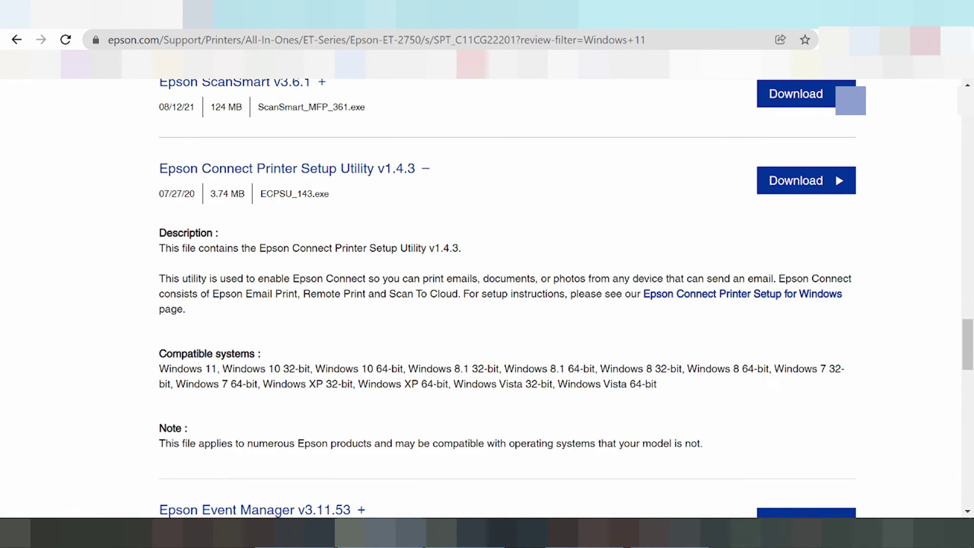
pyautogui.moveTo(236, 294); pyautogui.dragTo(288, 294)
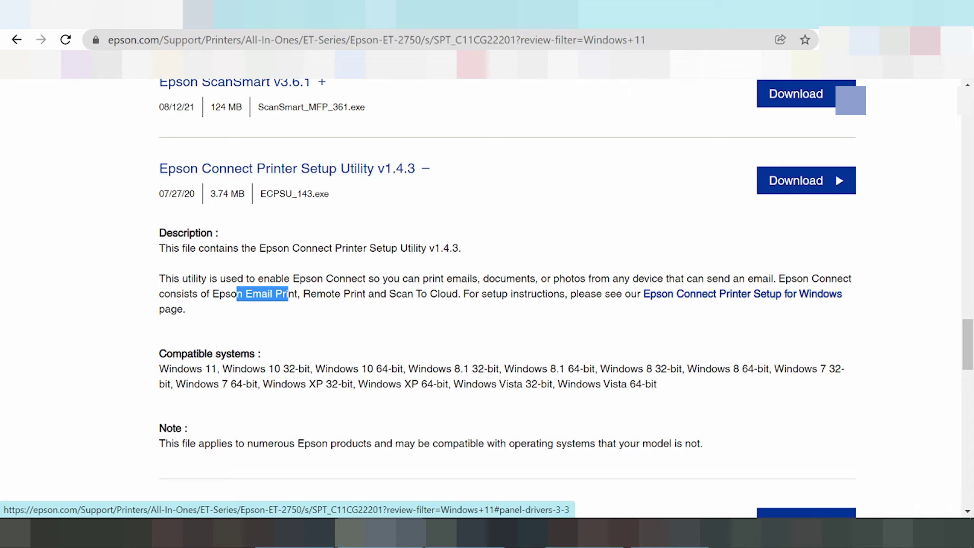
pyautogui.scroll(-3, 392, 254)
pyautogui.scroll(-3, 393, 254)
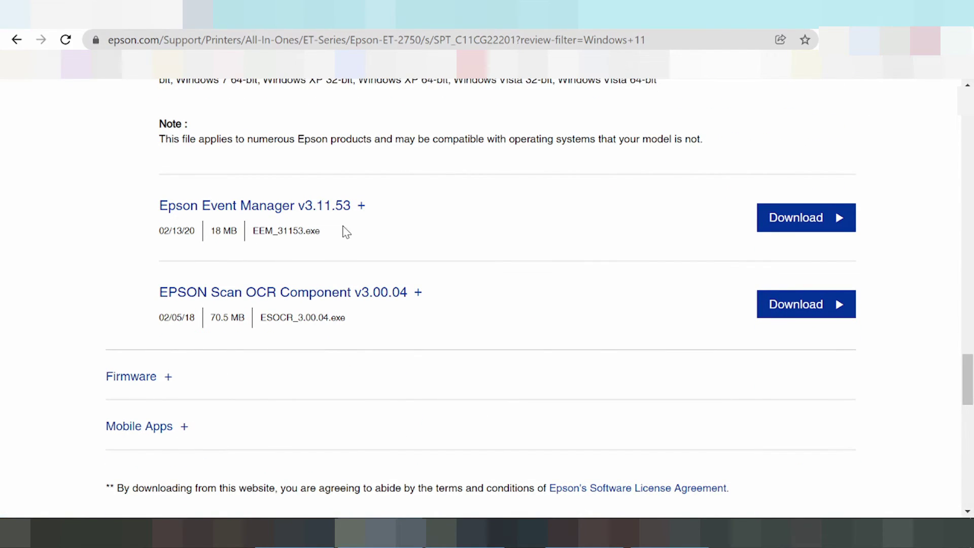
pyautogui.scroll(-3, 305, 284)
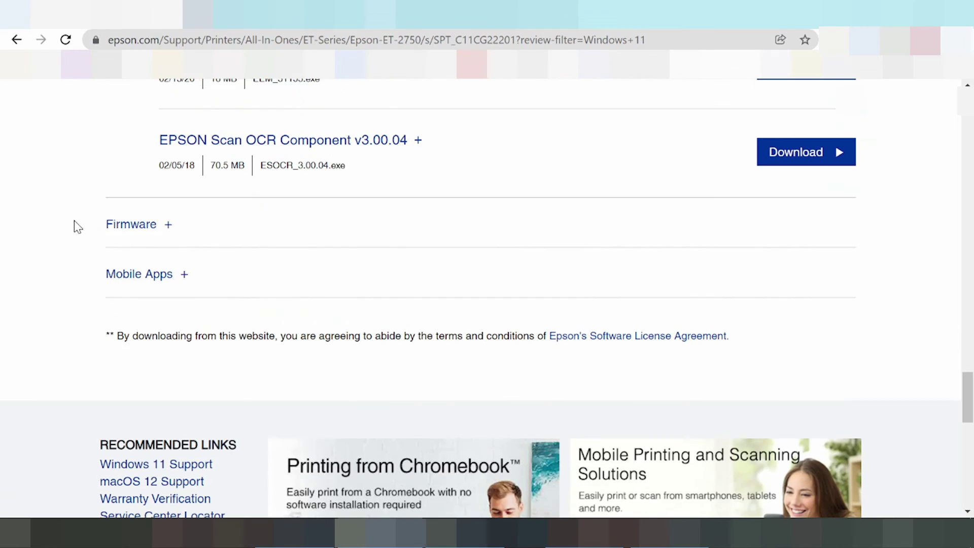
# - Expand Firmware and Mobile Apps, then show the Epson Creative Print App for iOS description
pyautogui.click(165, 227)
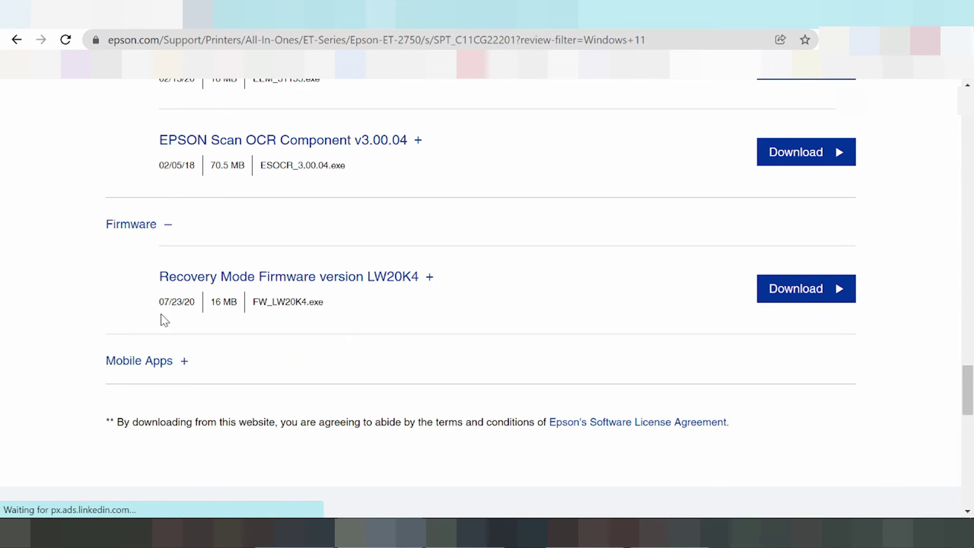
pyautogui.click(185, 362)
pyautogui.scroll(-2, 203, 325)
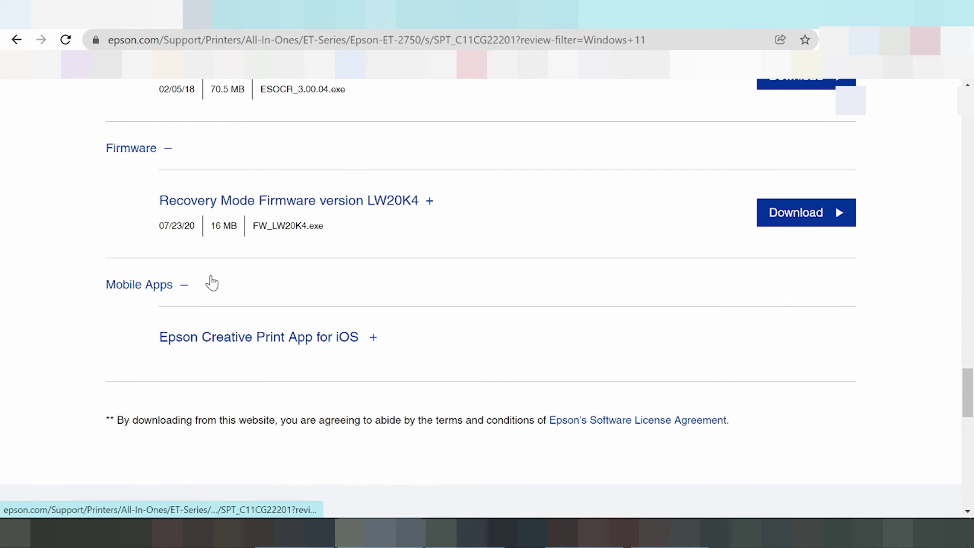
pyautogui.click(372, 340)
pyautogui.scroll(-3, 371, 347)
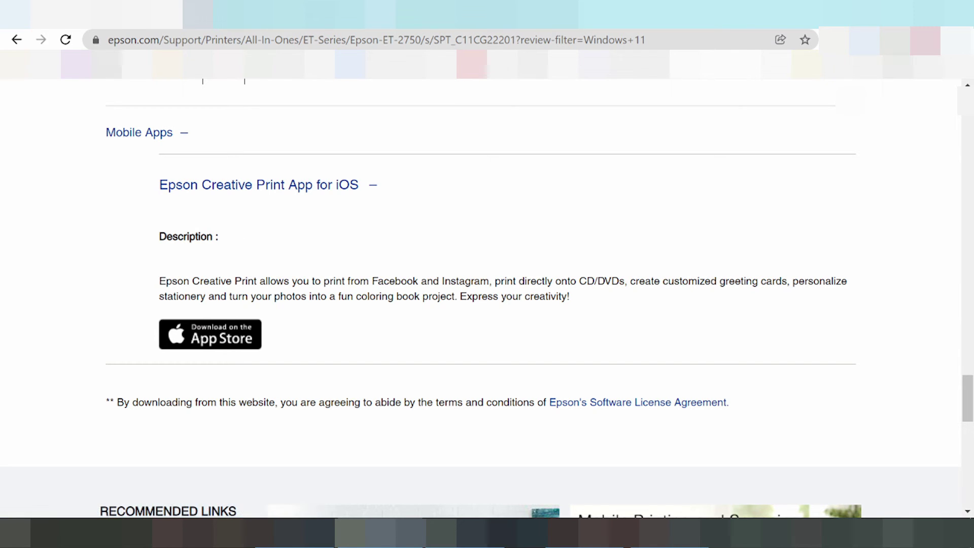
# - Return to Recommended For You and download the 11.8 MB ET2750_Lite_NA.exe combo installer
pyautogui.scroll(5, 276, 292)
pyautogui.scroll(2, 277, 292)
pyautogui.scroll(6, 274, 290)
pyautogui.scroll(5, 274, 290)
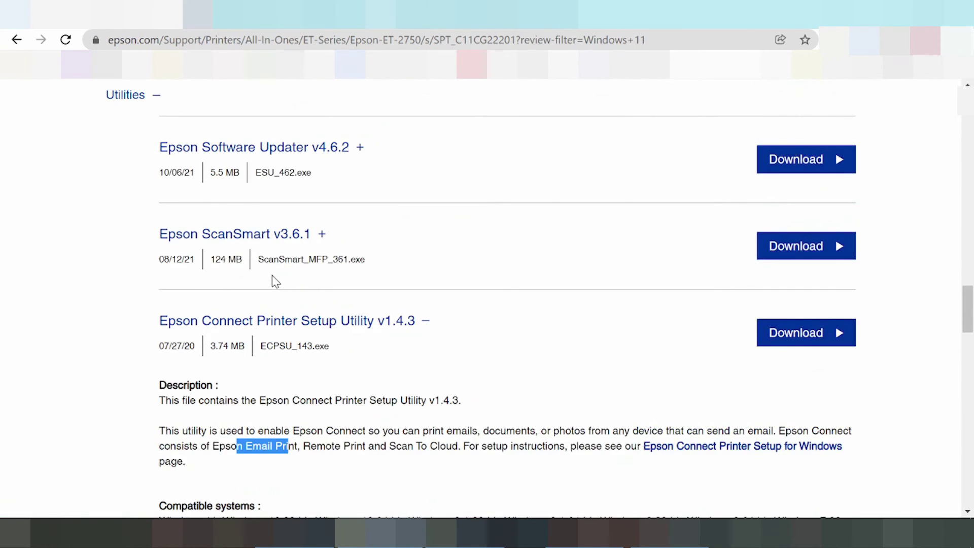
pyautogui.scroll(20, 274, 280)
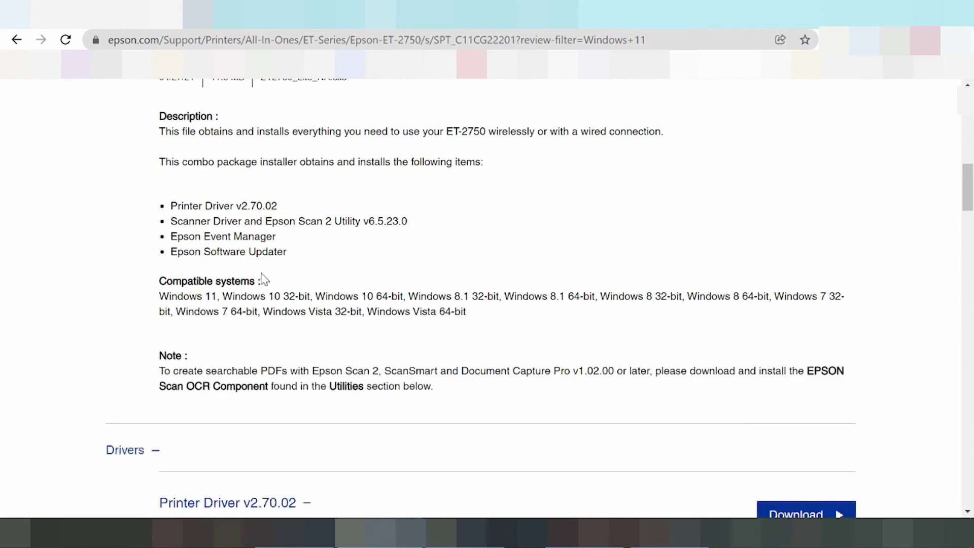
pyautogui.scroll(13, 262, 278)
pyautogui.scroll(-7, 260, 215)
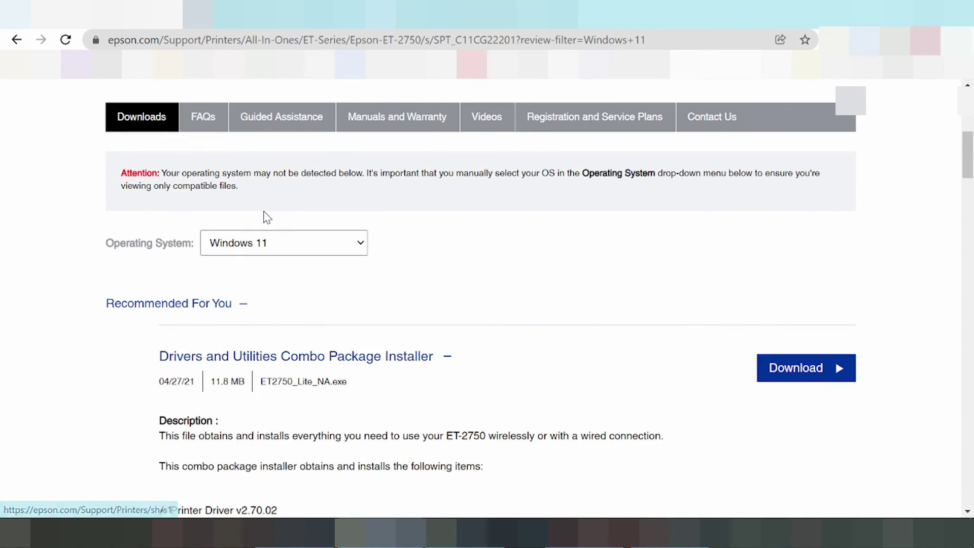
pyautogui.scroll(-6, 256, 215)
pyautogui.scroll(3, 246, 202)
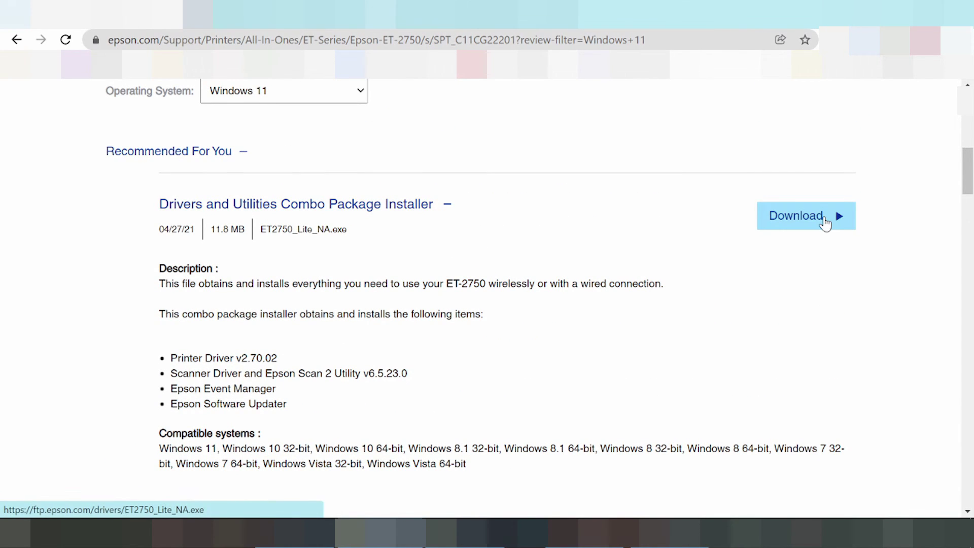
pyautogui.click(824, 219)
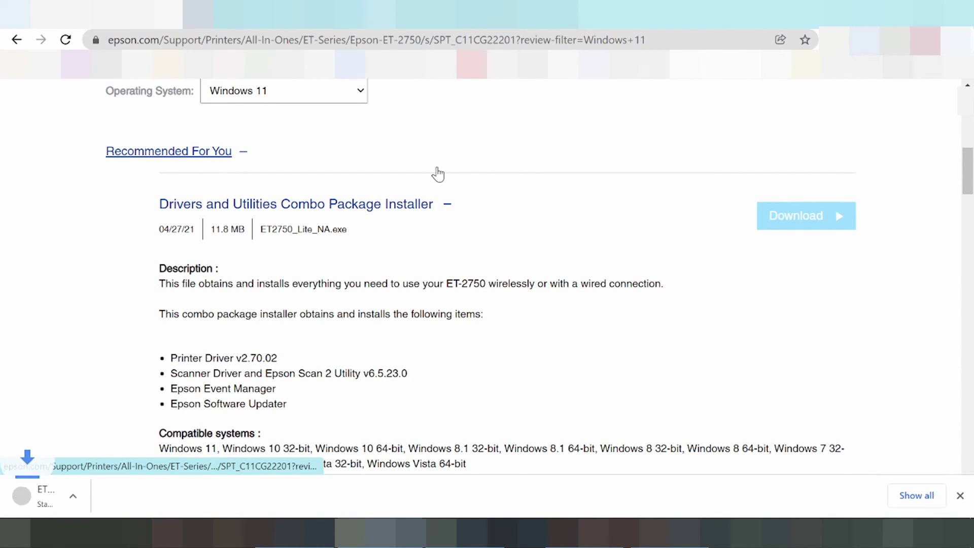